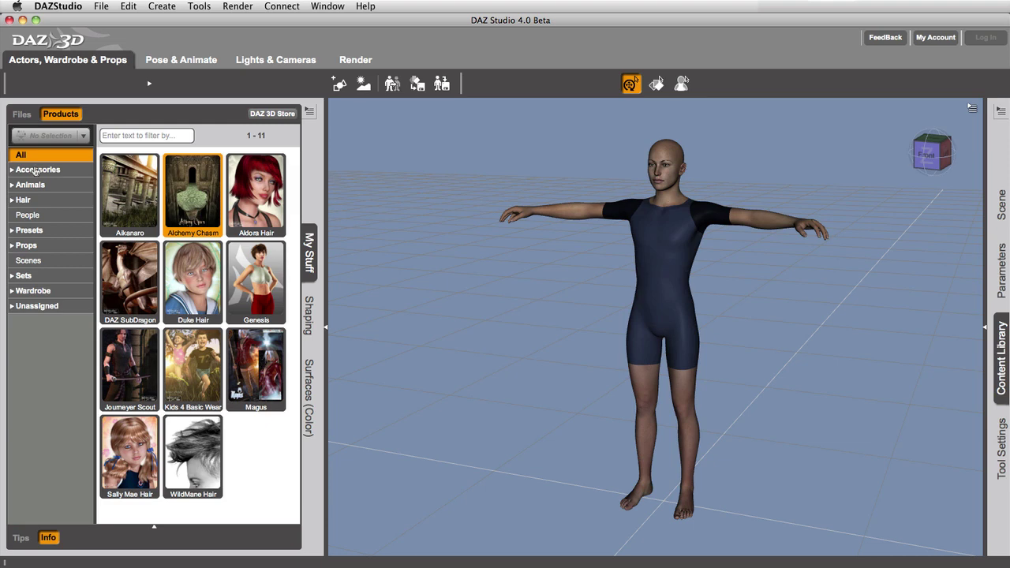
Toggle the Genesis figure filter on and off, comparing compatible products against all 11
click(661, 276)
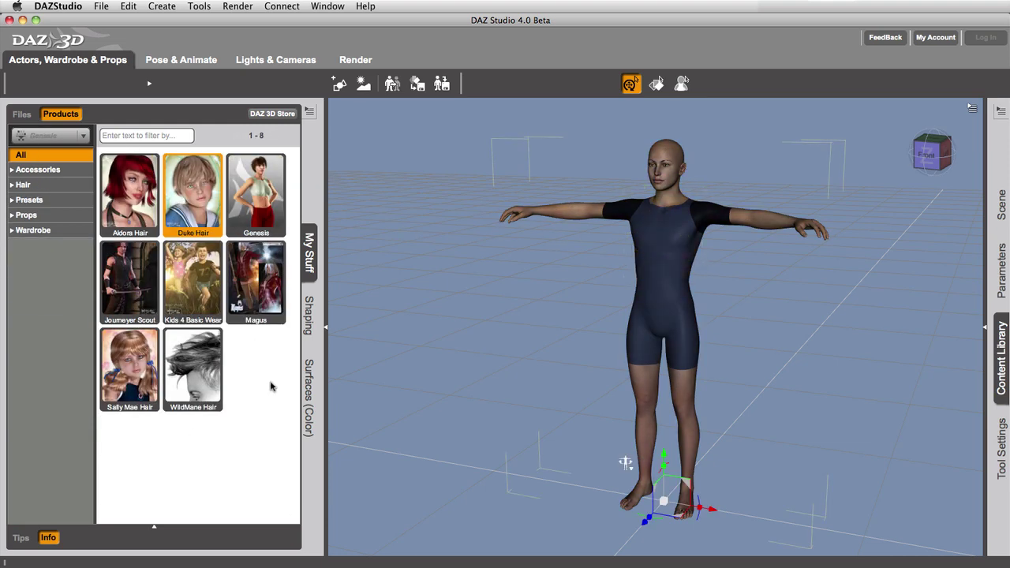
click(462, 154)
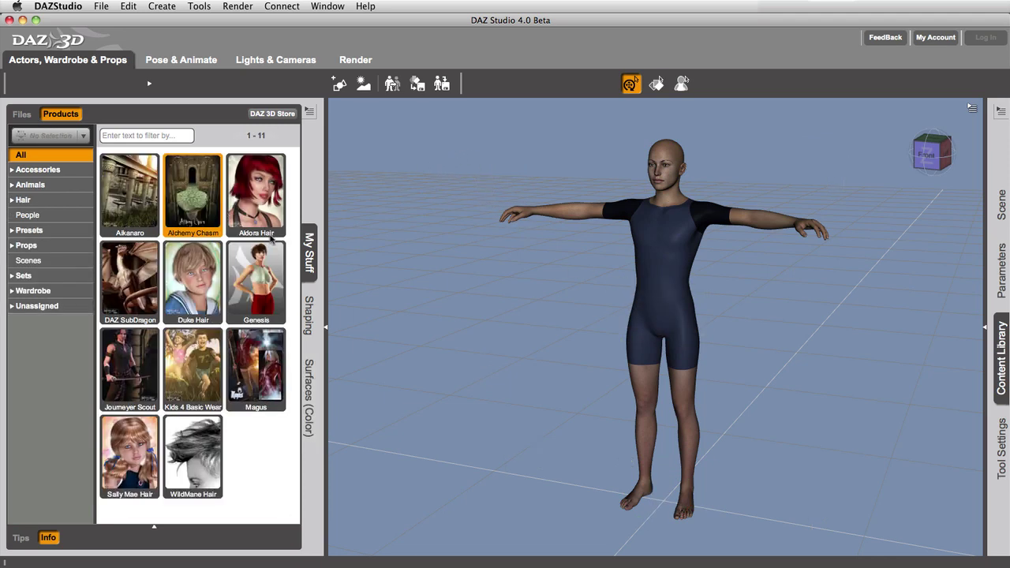
click(667, 275)
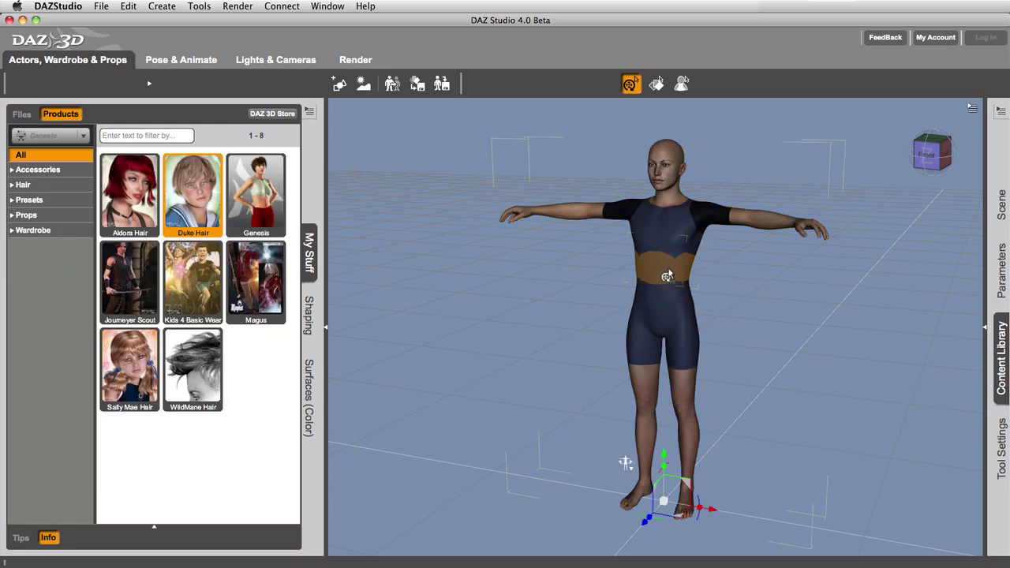
click(401, 146)
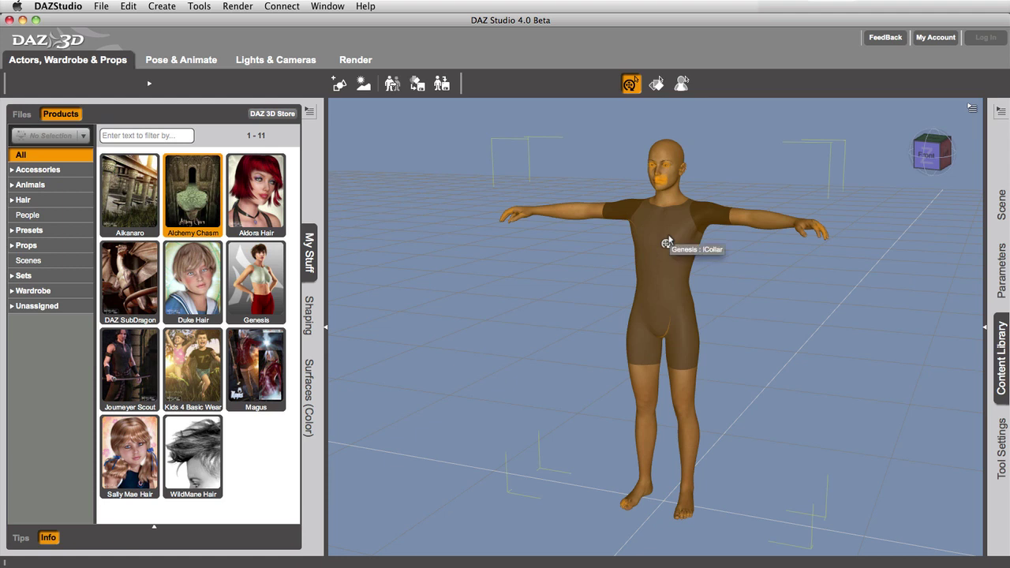
Browse Props and the Magus items, then filter by Wardrobe and finally Accessories
click(48, 246)
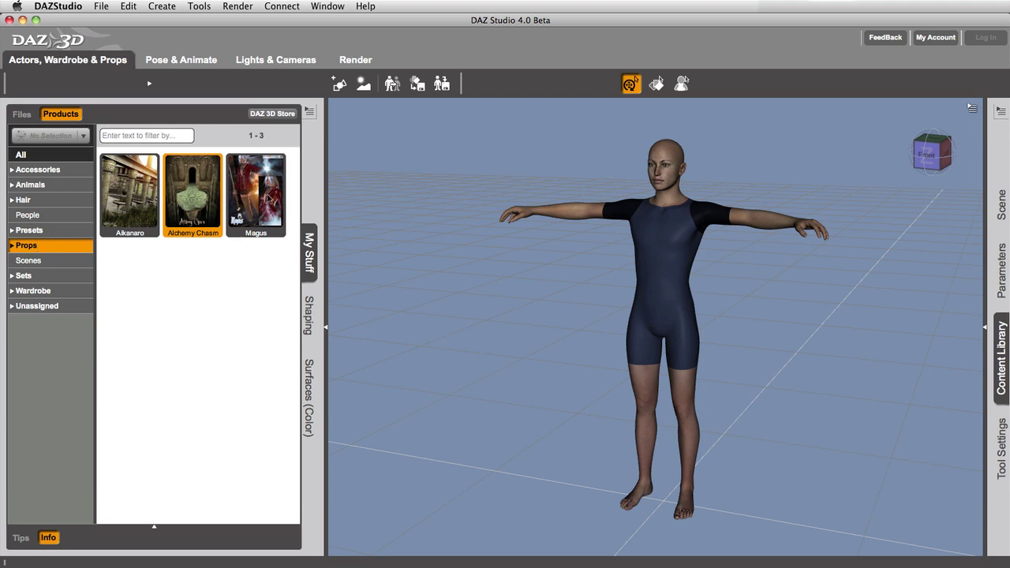
double_click(253, 200)
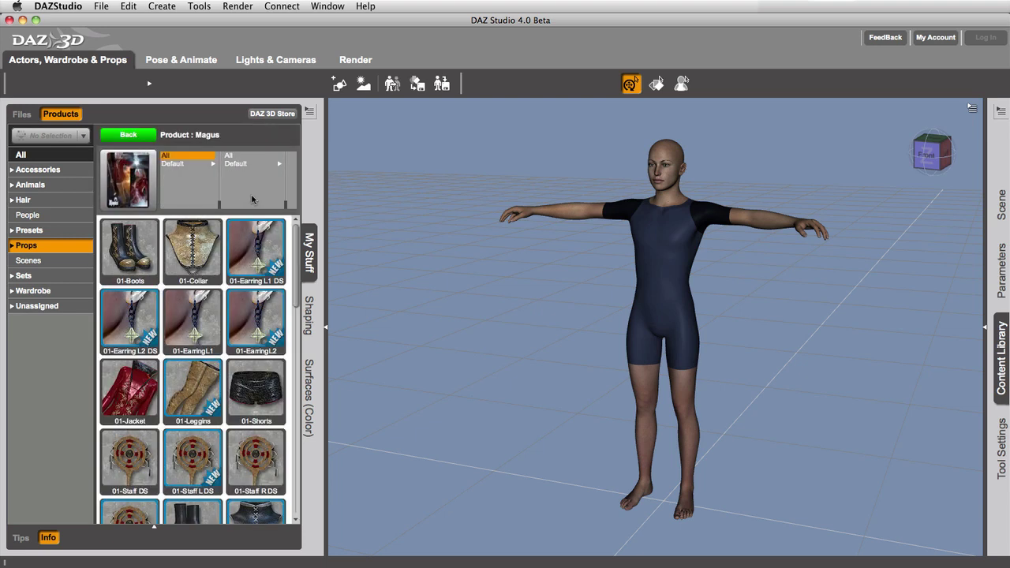
drag(296, 250, 296, 292)
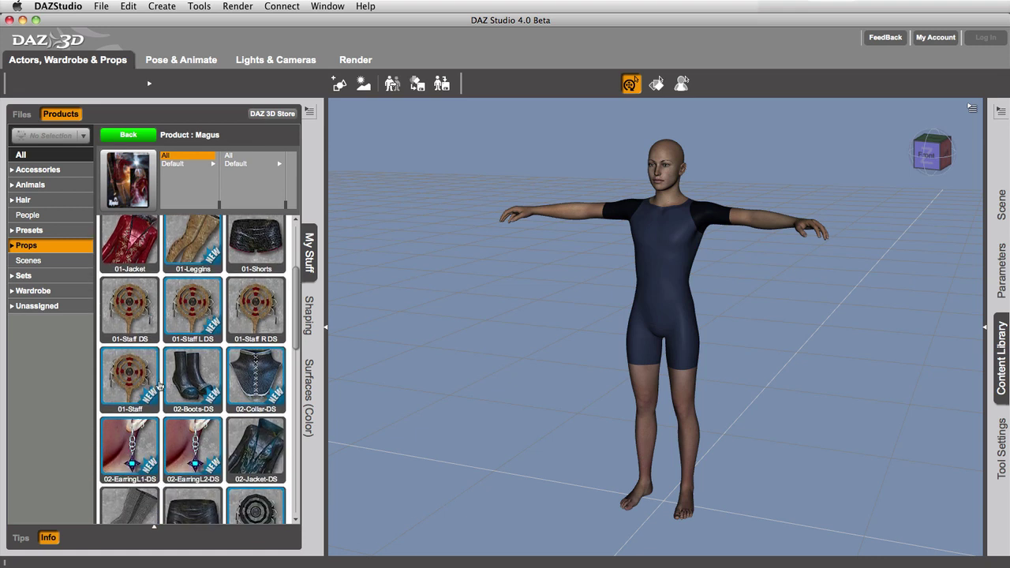
click(129, 135)
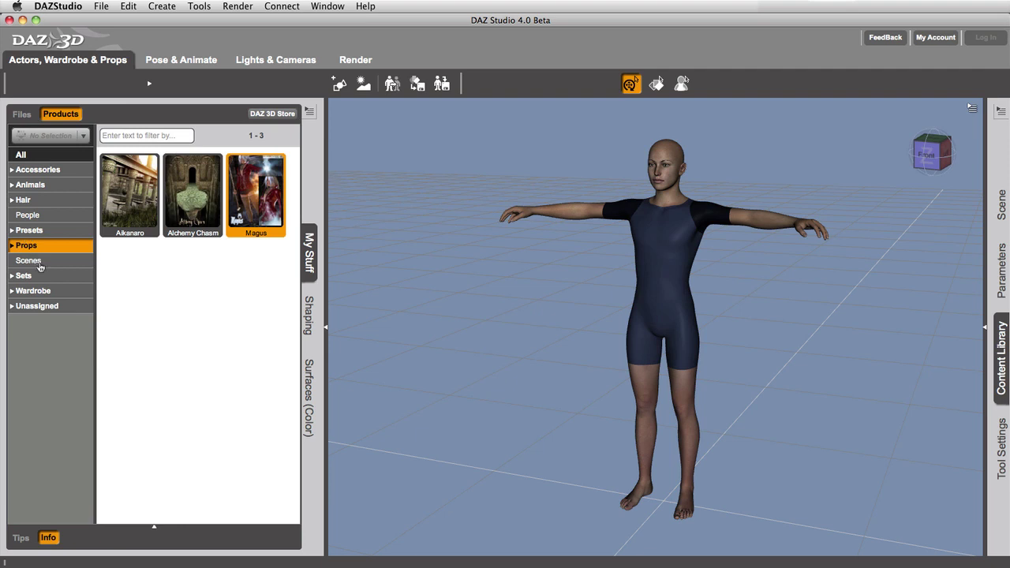
click(41, 291)
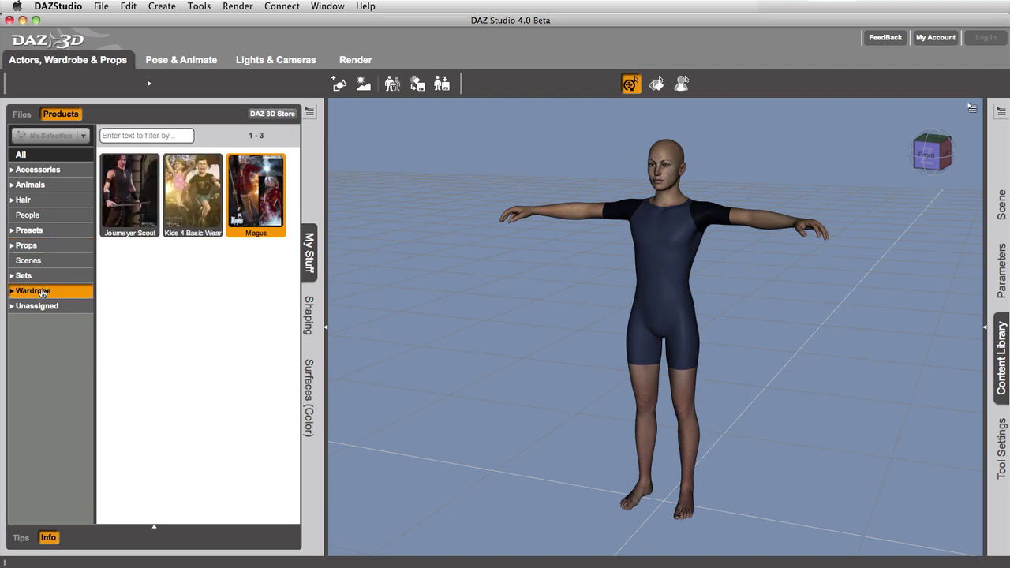
click(41, 170)
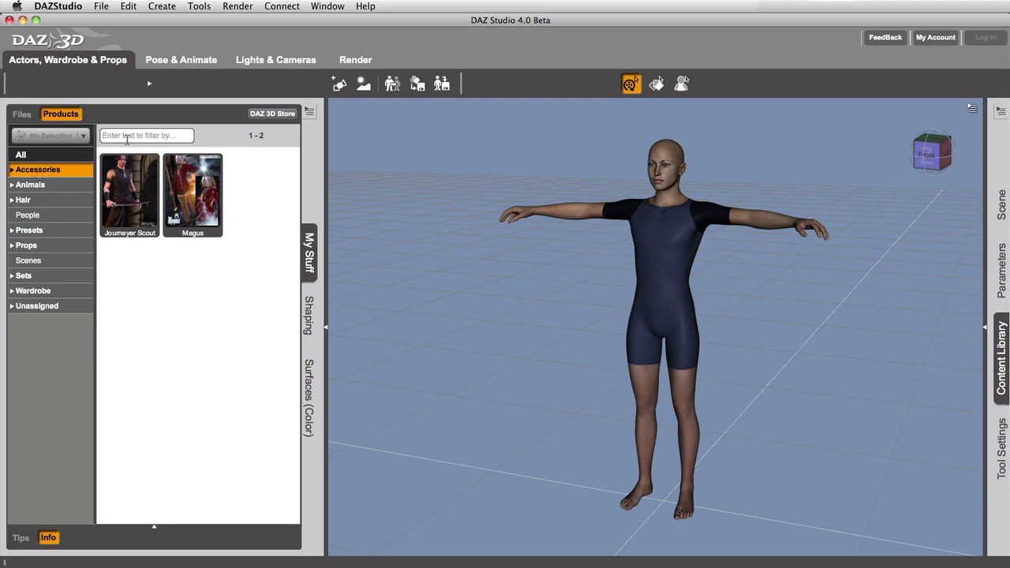
Show all categories and search products for 'staff' to find and open Magus
click(75, 155)
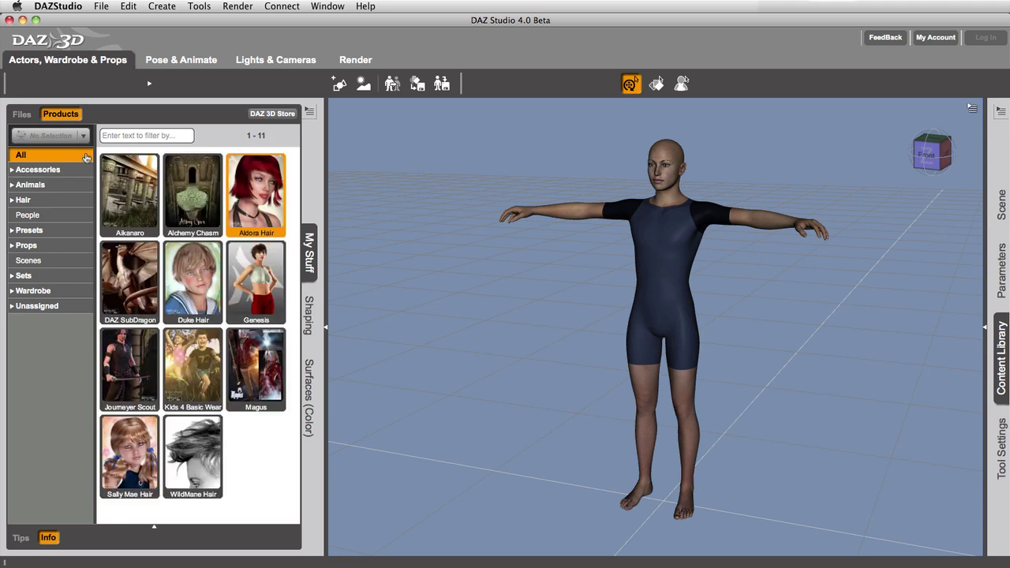
click(135, 137)
text(staff)
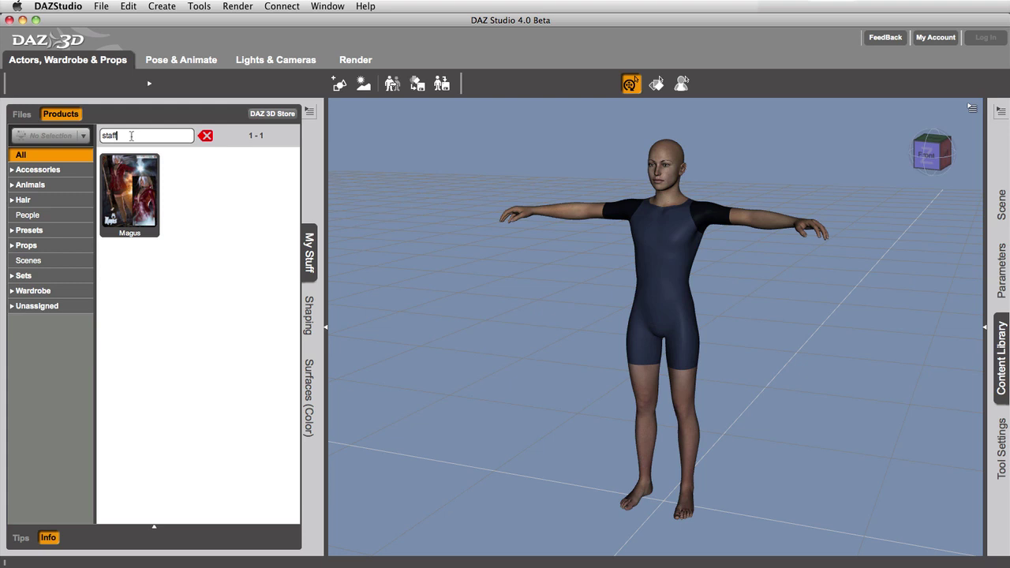
double_click(131, 196)
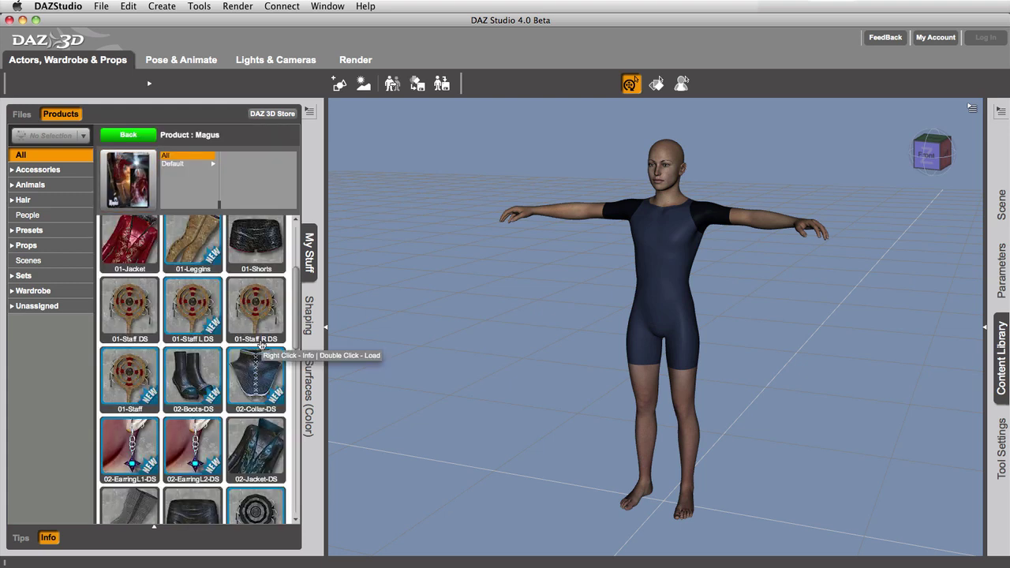
Leave Magus, clear the search and open the Alchemy Chasm product's contents
click(143, 136)
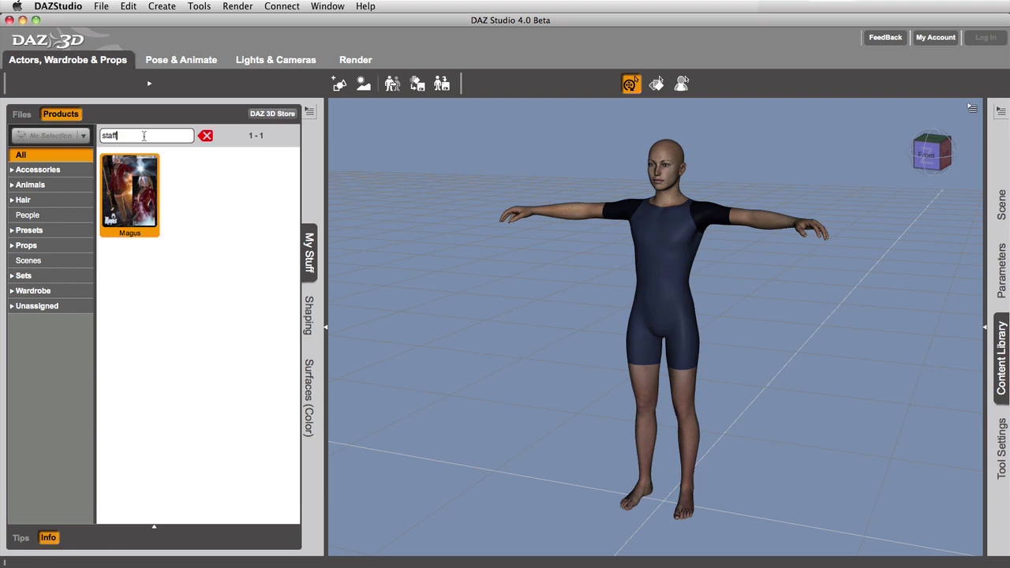
click(206, 136)
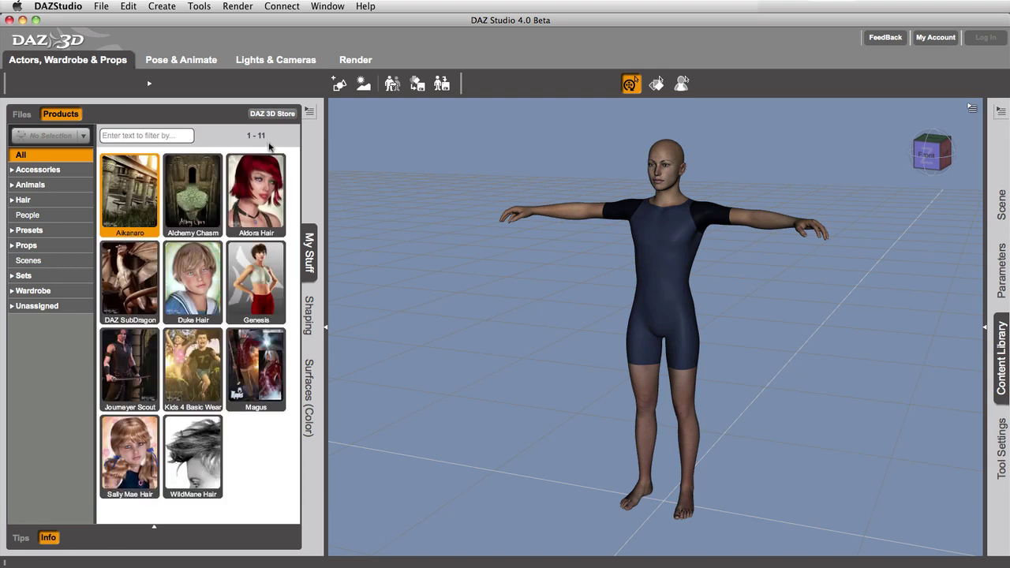
double_click(188, 193)
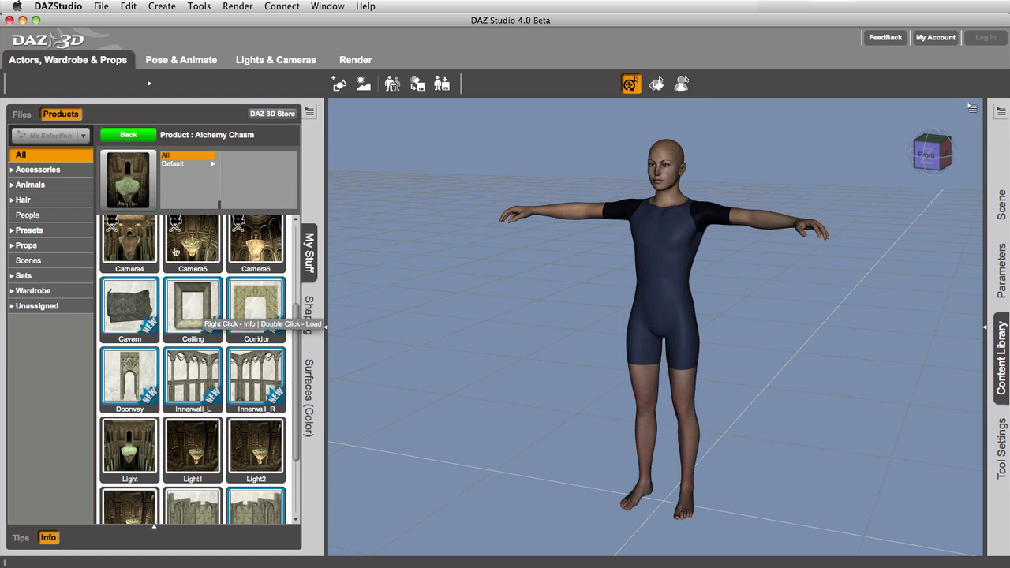
View the Alchemy Chasm store page ($14.95) in Firefox, then close it
click(140, 188)
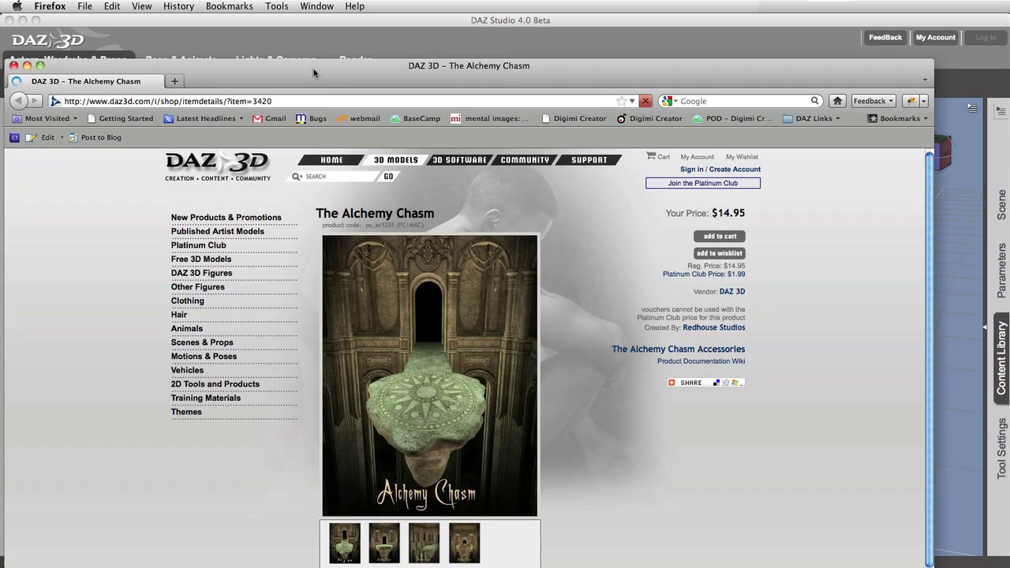
drag(314, 68, 371, 39)
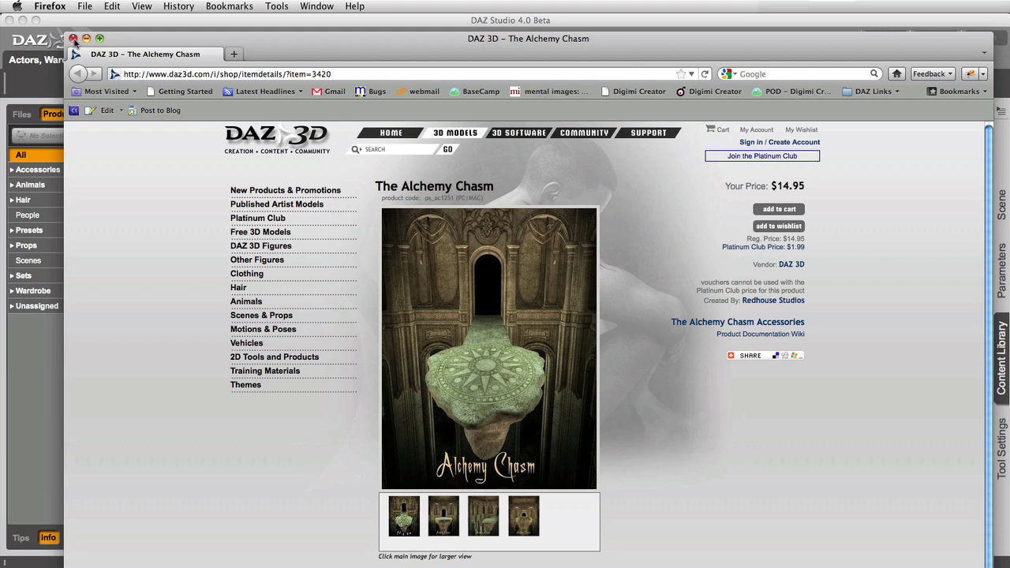
click(73, 41)
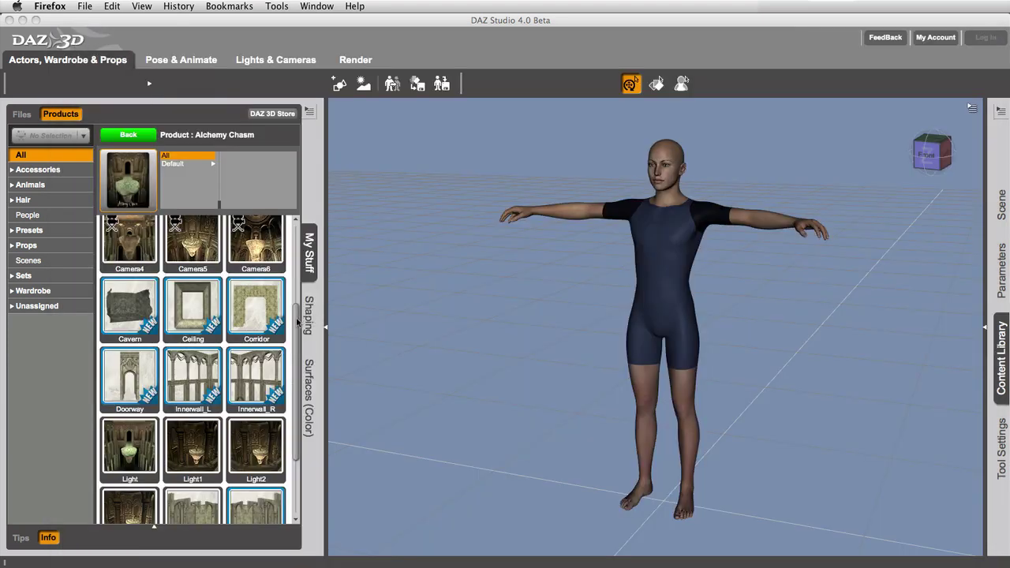
Scroll through the Alchemy Chasm items and show the product's Info details
scroll(296, 338, down, 5)
scroll(296, 338, down, 4)
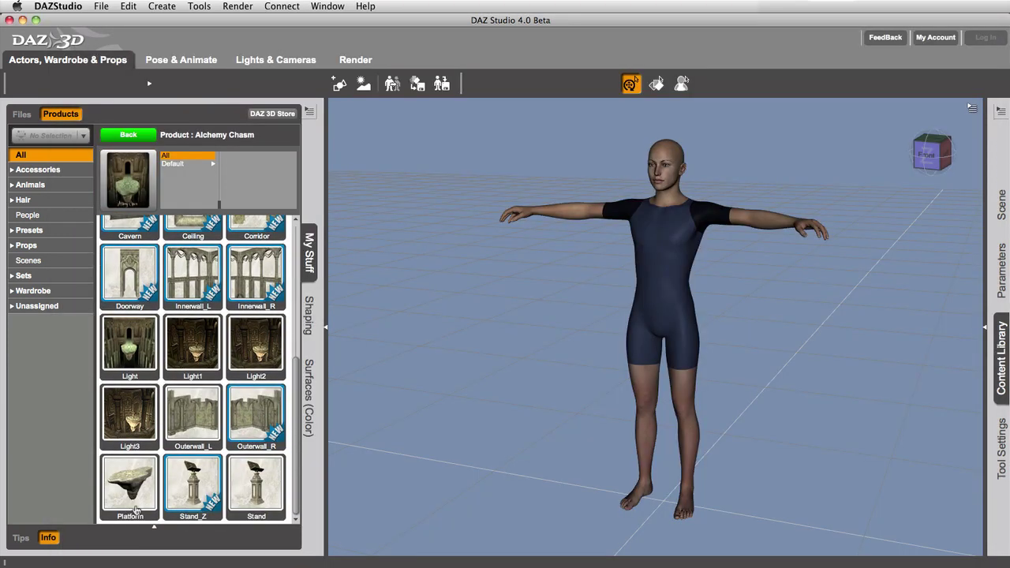
click(49, 538)
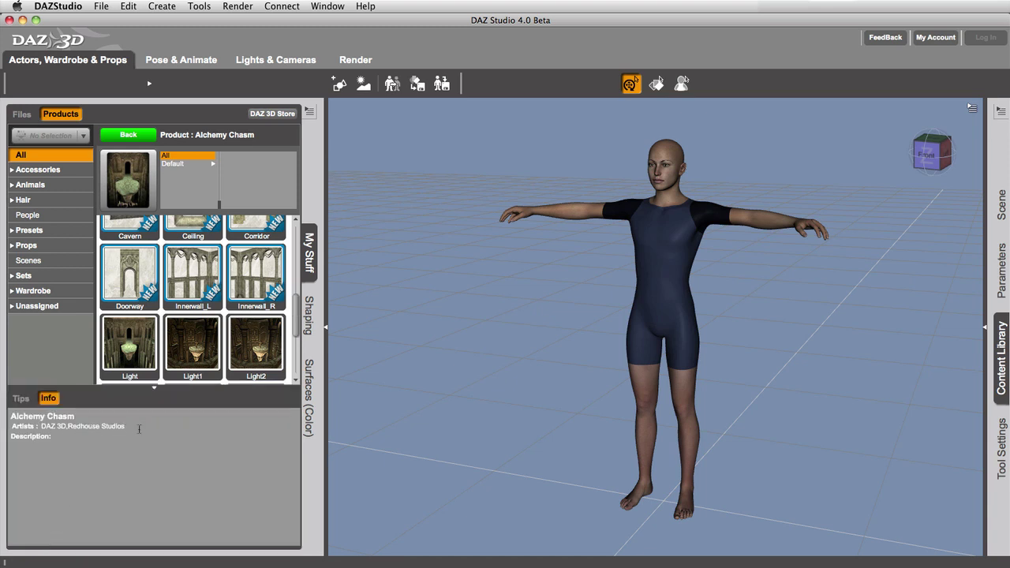
scroll(296, 332, up, 5)
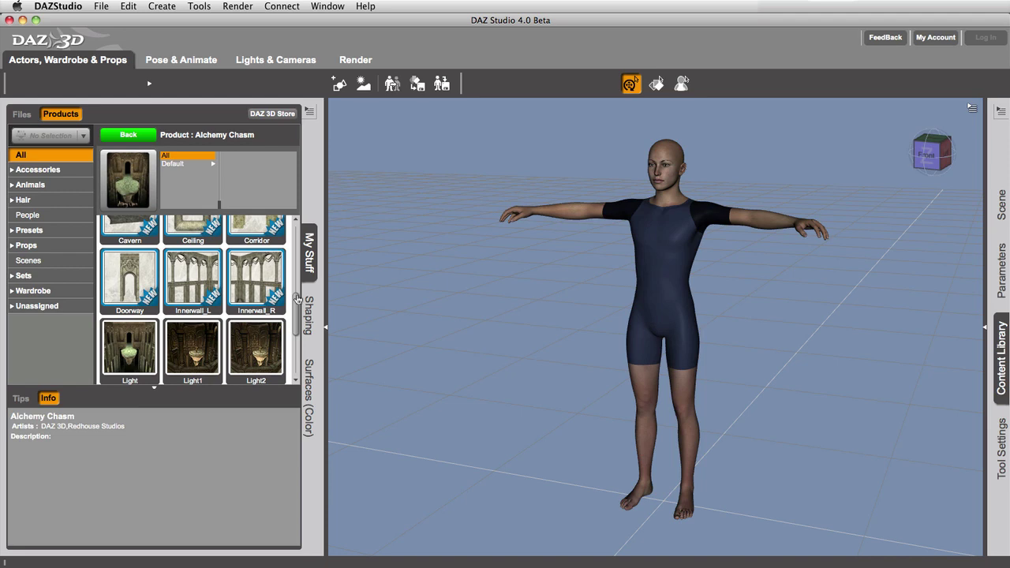
scroll(293, 339, up, 2)
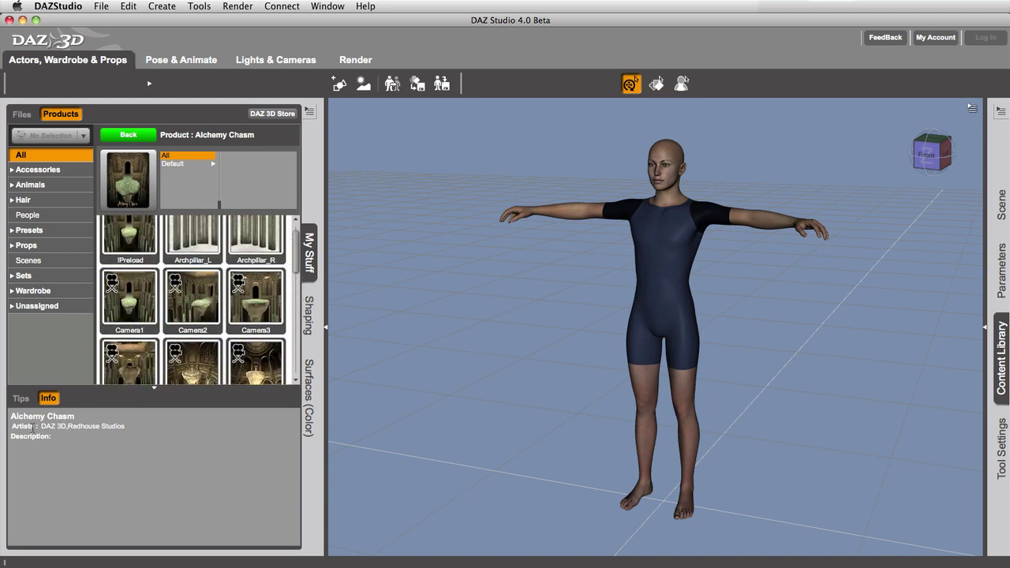
Collapse the Info panel and go back to the full 11-product grid
click(47, 398)
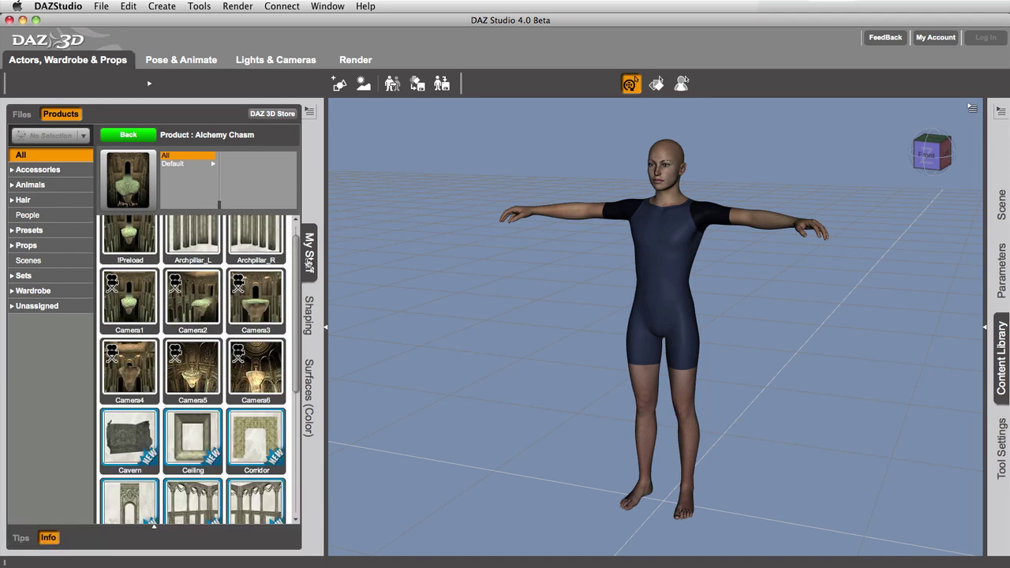
scroll(298, 261, up, 1)
drag(298, 260, 297, 433)
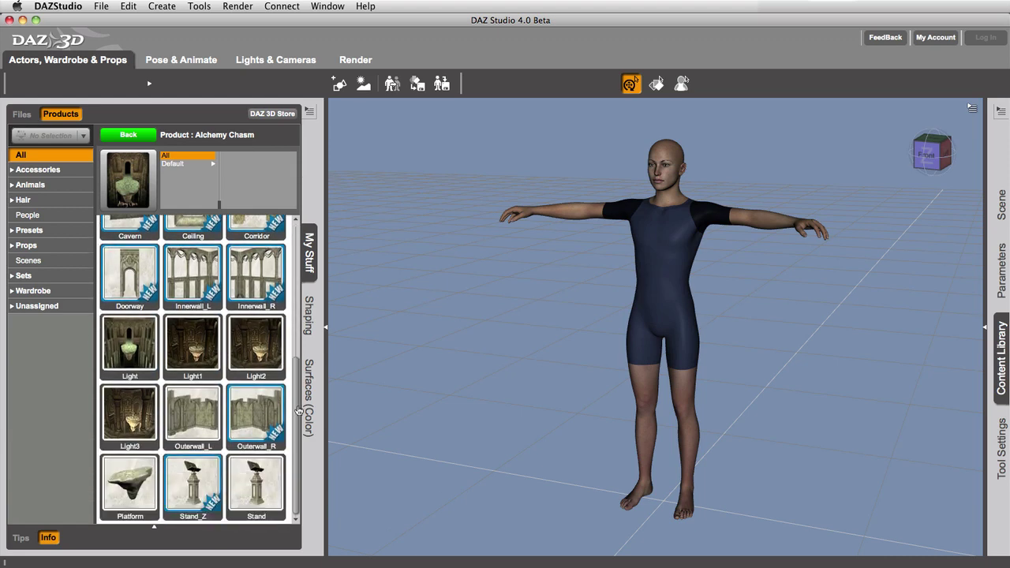
click(146, 137)
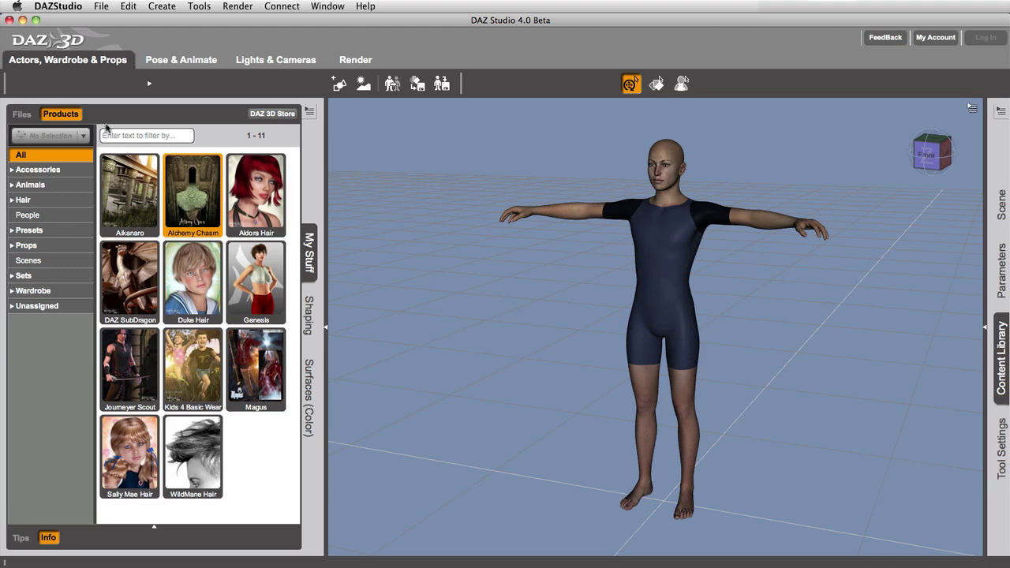
Open Magus from the Products view and bring up the Boots item's context menu
click(20, 115)
click(49, 119)
double_click(267, 379)
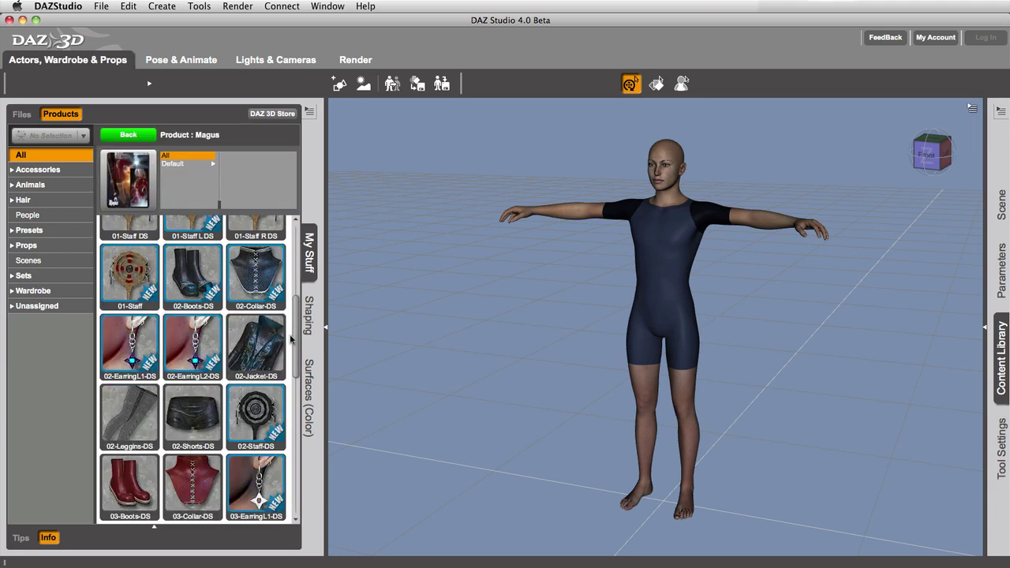
scroll(293, 403, down, 4)
scroll(293, 403, down, 4)
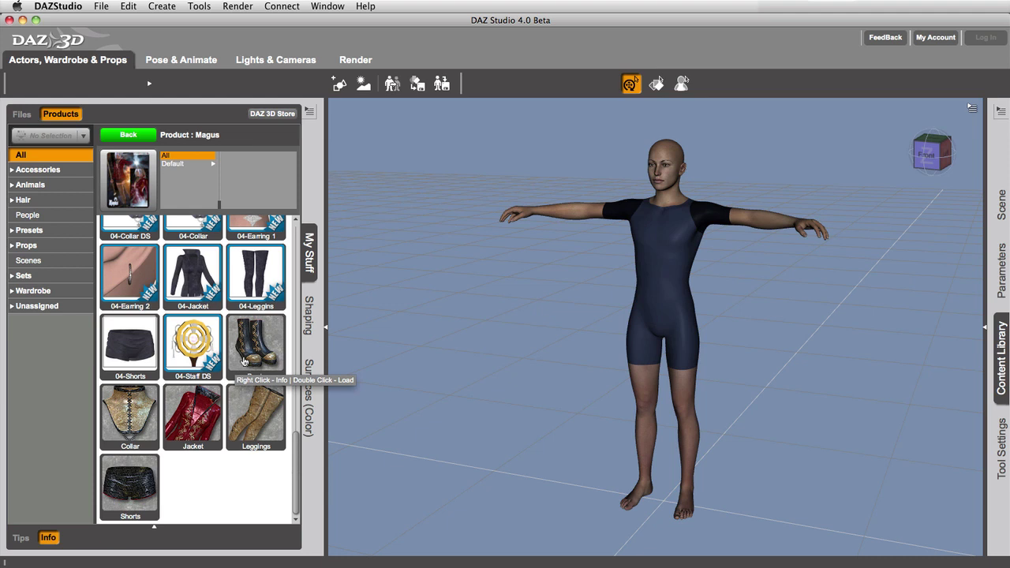
right_click(244, 357)
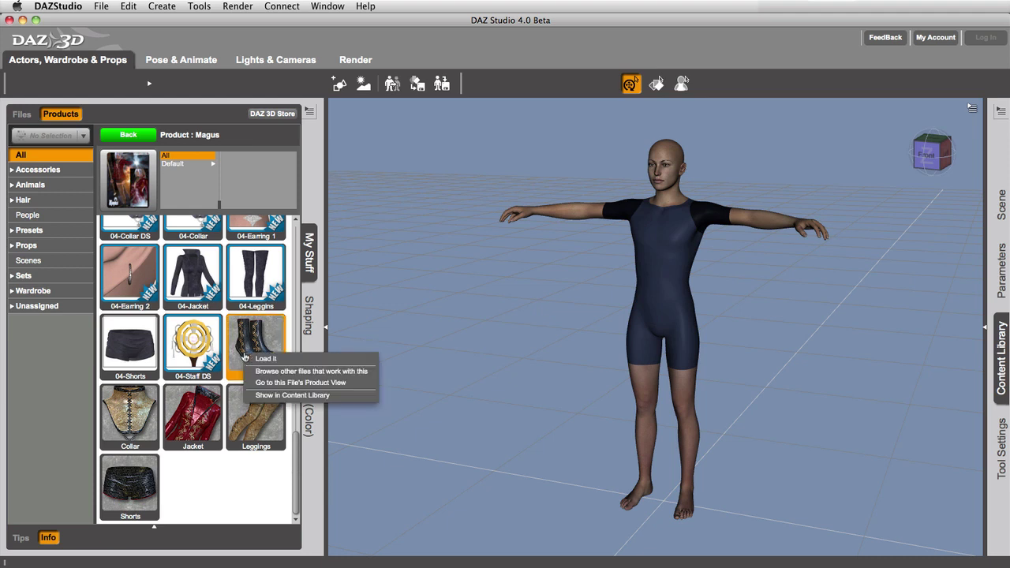
Locate Magus Boots in the Content Library, reveal its folder in Finder, then close it
click(275, 397)
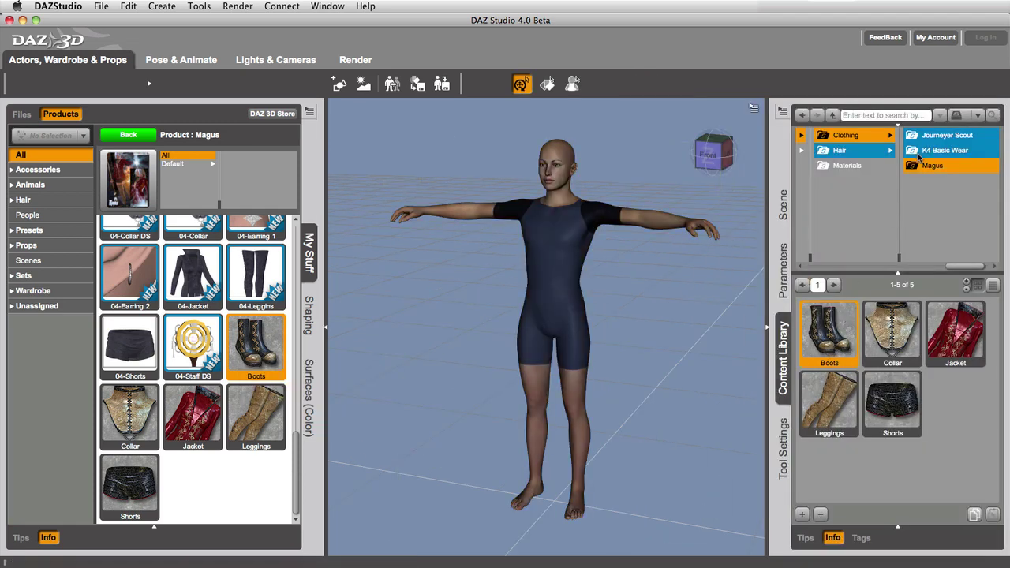
mouse_move(975, 270)
mouse_down()
mouse_move(841, 271)
mouse_move(993, 271)
mouse_up()
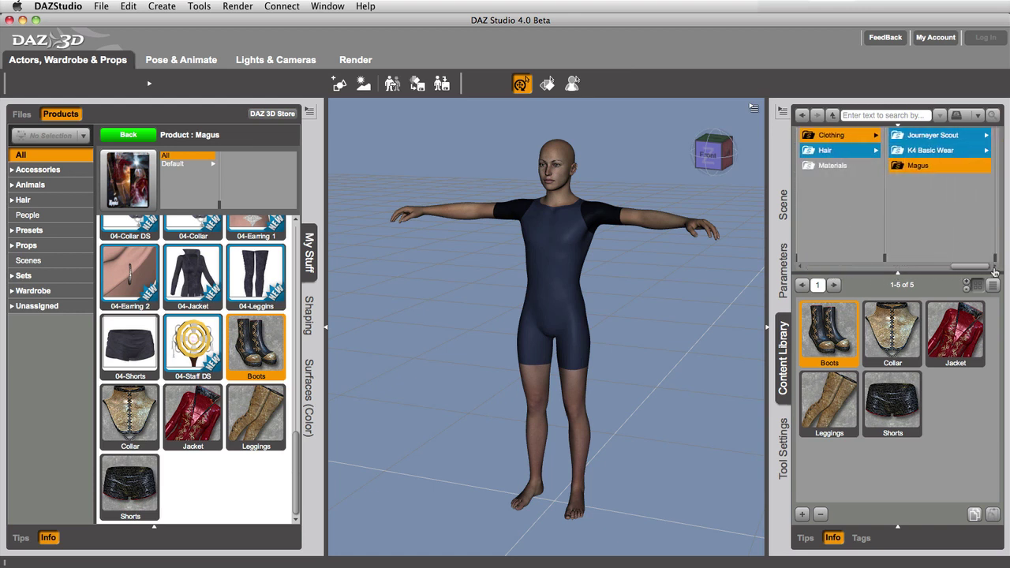
right_click(822, 331)
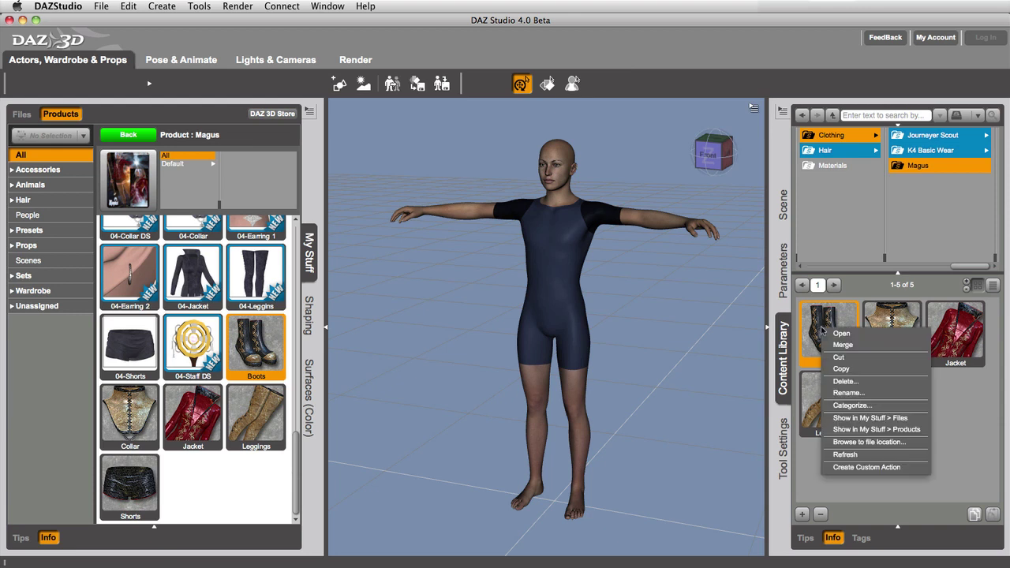
click(842, 445)
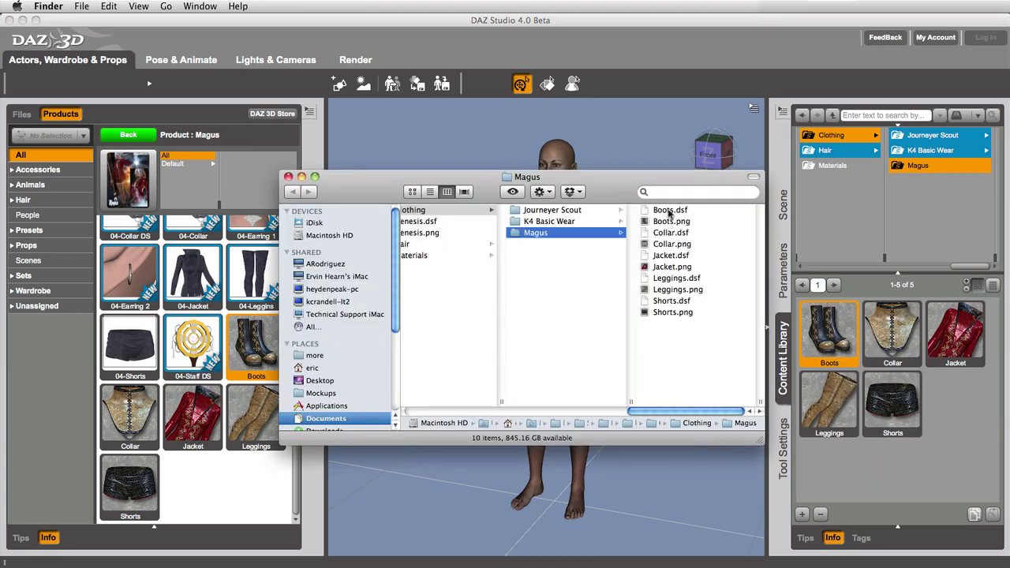
click(289, 177)
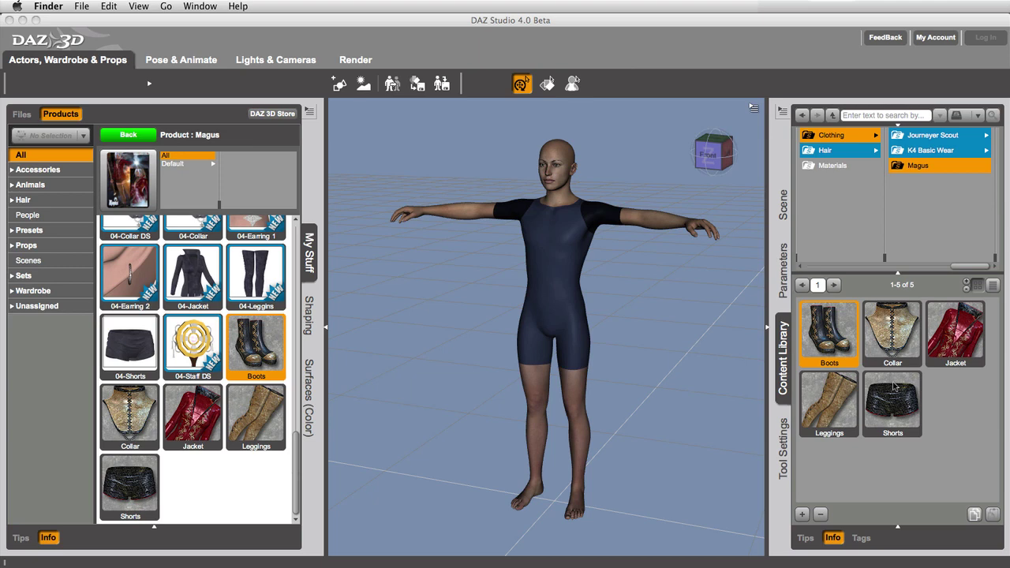
Collapse the Content Library panel to widen the Genesis viewport
click(783, 377)
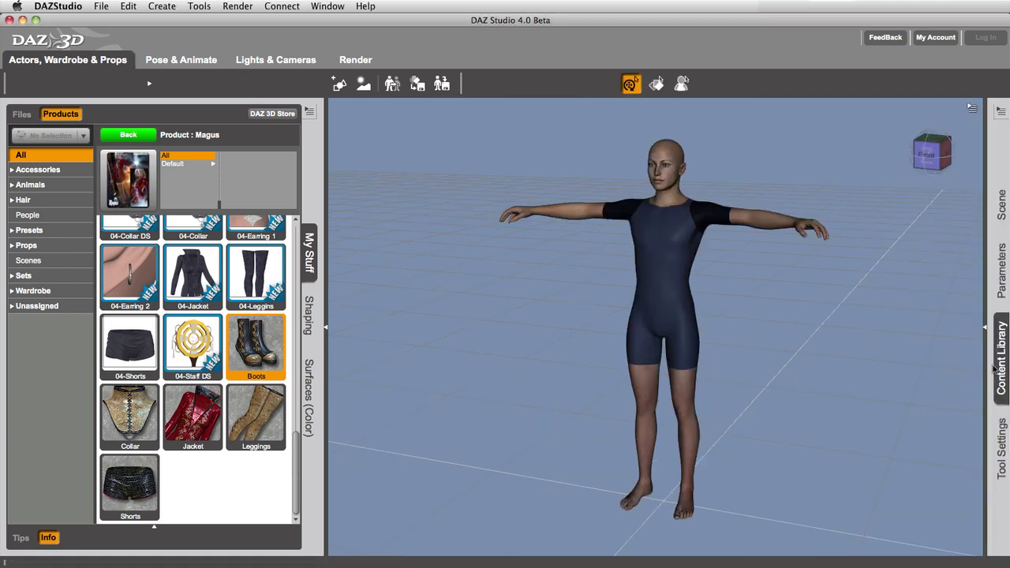